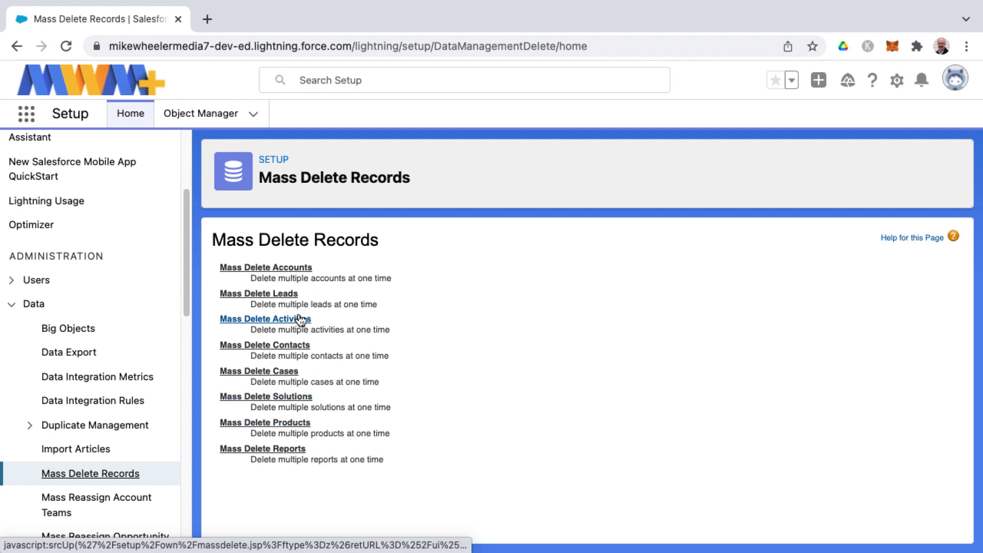
# Step: Open Mass Delete Leads and set the first criterion to Lead Status equals
pyautogui.click(291, 298)
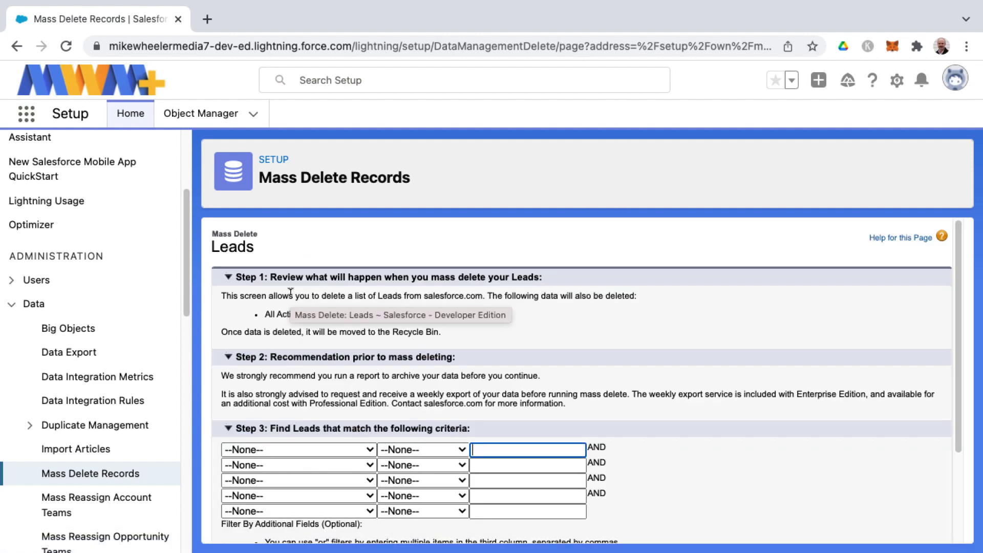
pyautogui.click(314, 449)
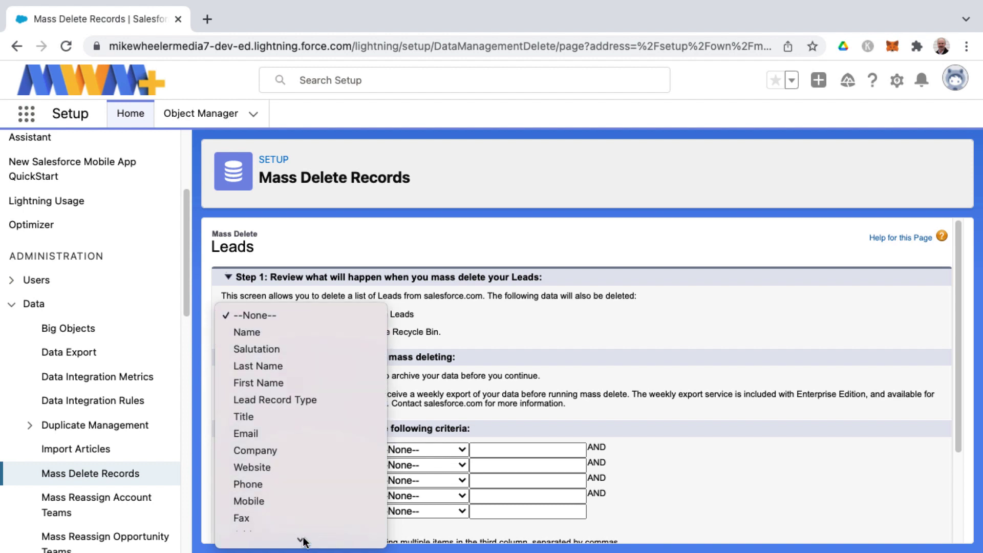
pyautogui.click(369, 467)
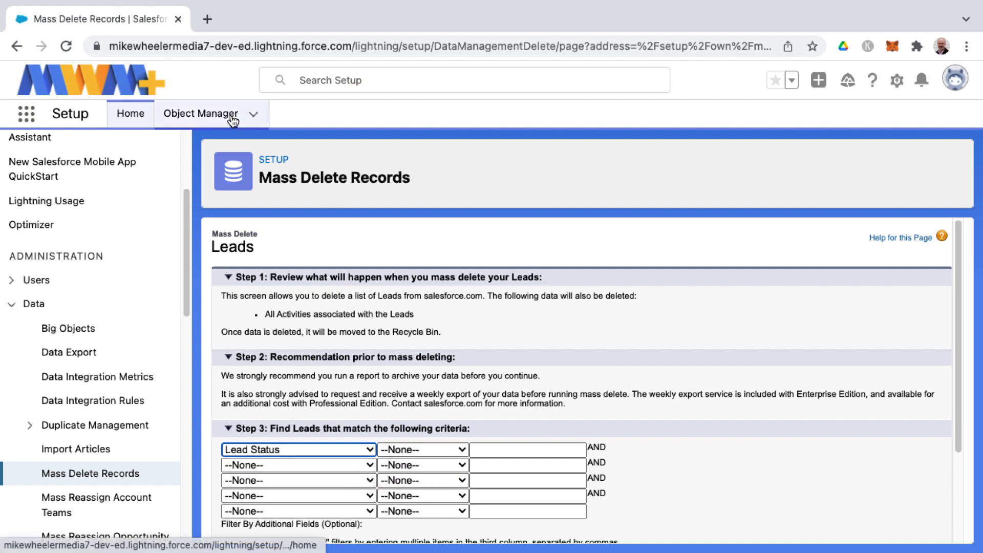
pyautogui.click(491, 450)
pyautogui.click(416, 449)
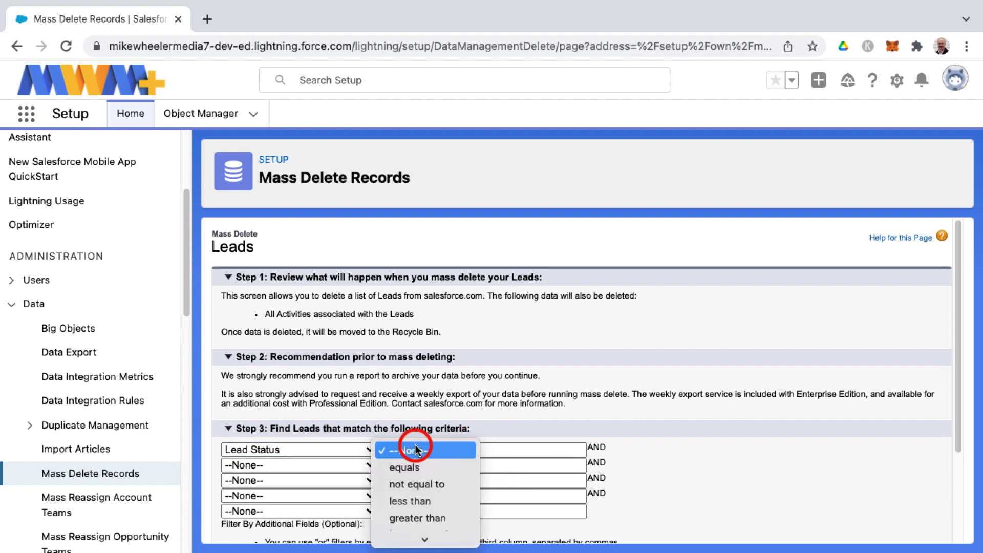
pyautogui.click(420, 469)
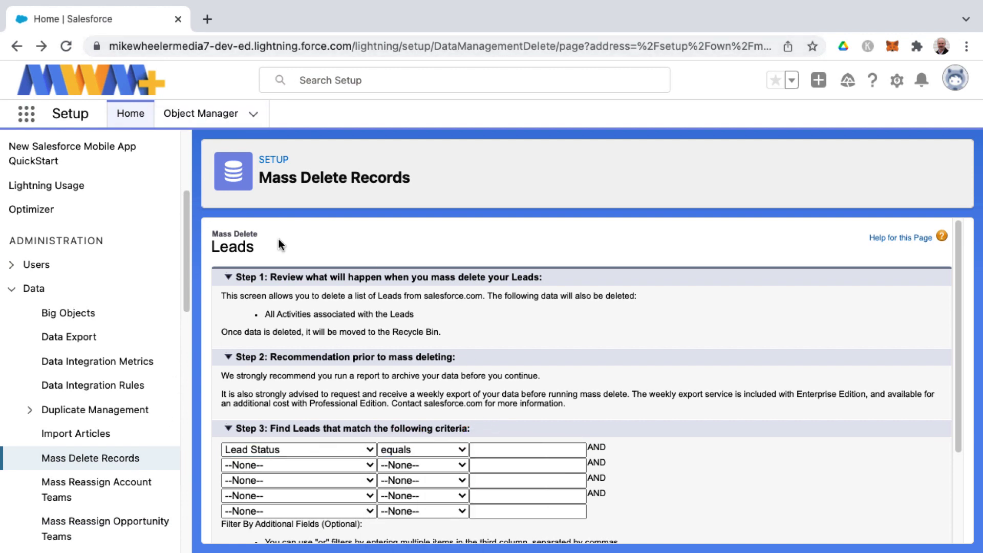
# Step: Open Object Manager in a new browser tab and switch to it
pyautogui.rightClick(194, 113)
pyautogui.click(210, 119)
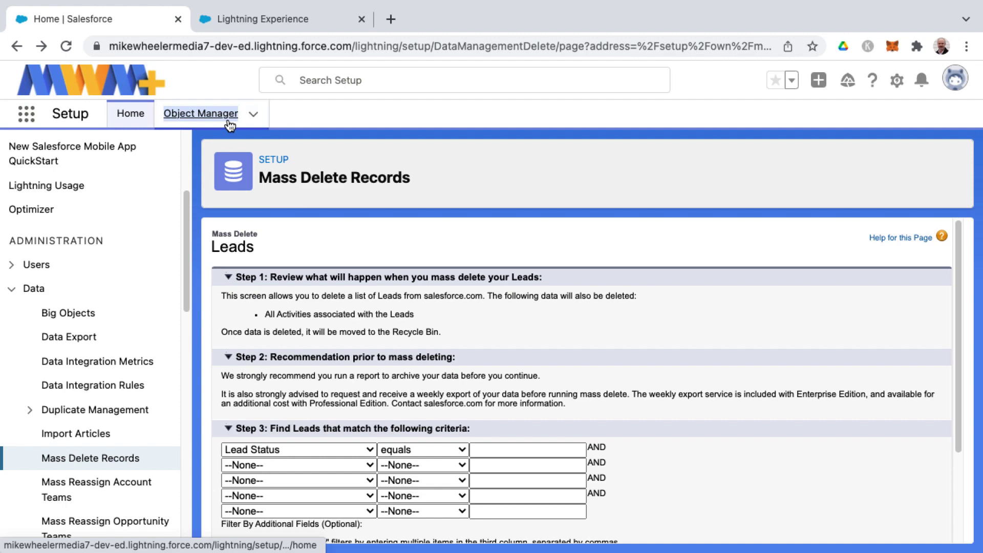
pyautogui.click(271, 22)
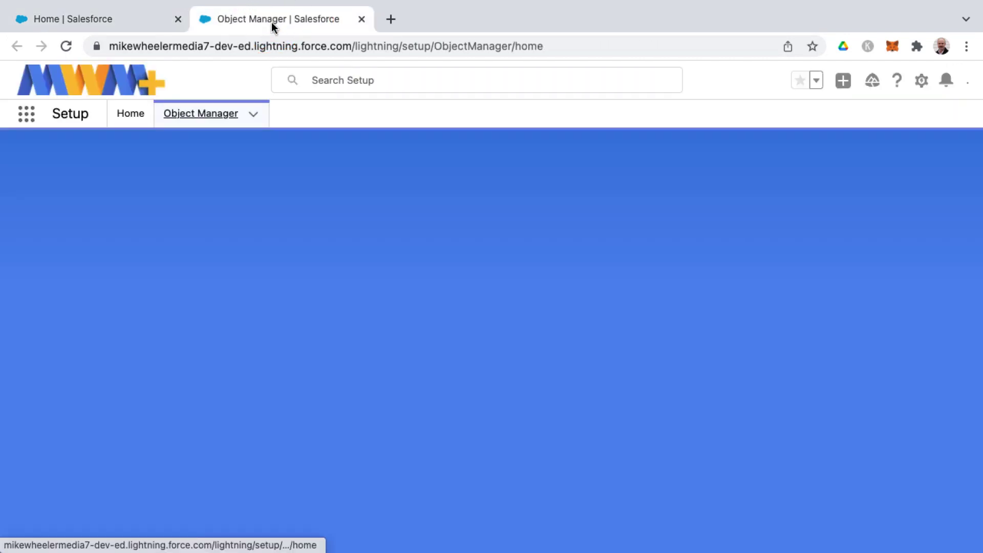
pyautogui.scroll(-3, 224, 364)
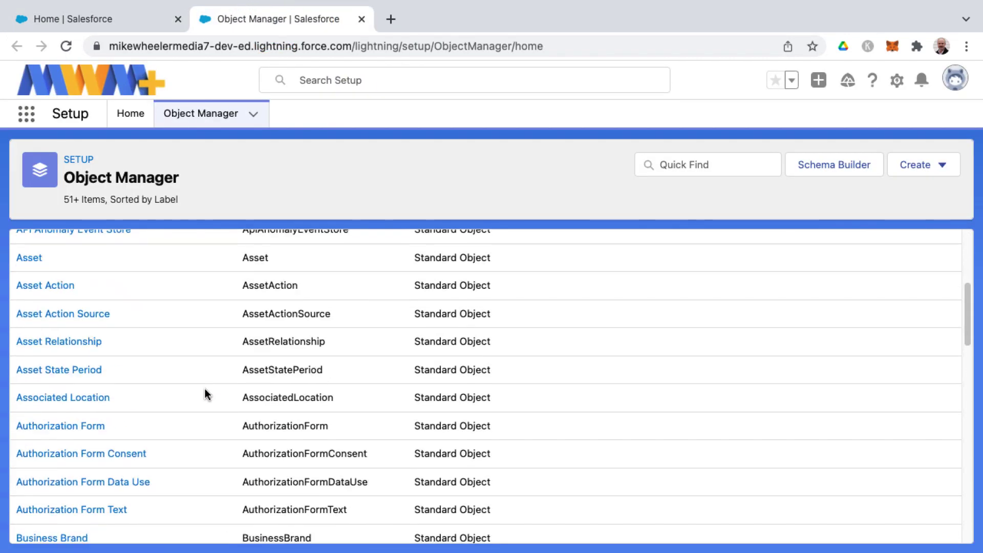
pyautogui.scroll(-2, 204, 394)
pyautogui.scroll(-2, 204, 394)
pyautogui.scroll(-5, 204, 388)
pyautogui.scroll(-2, 204, 388)
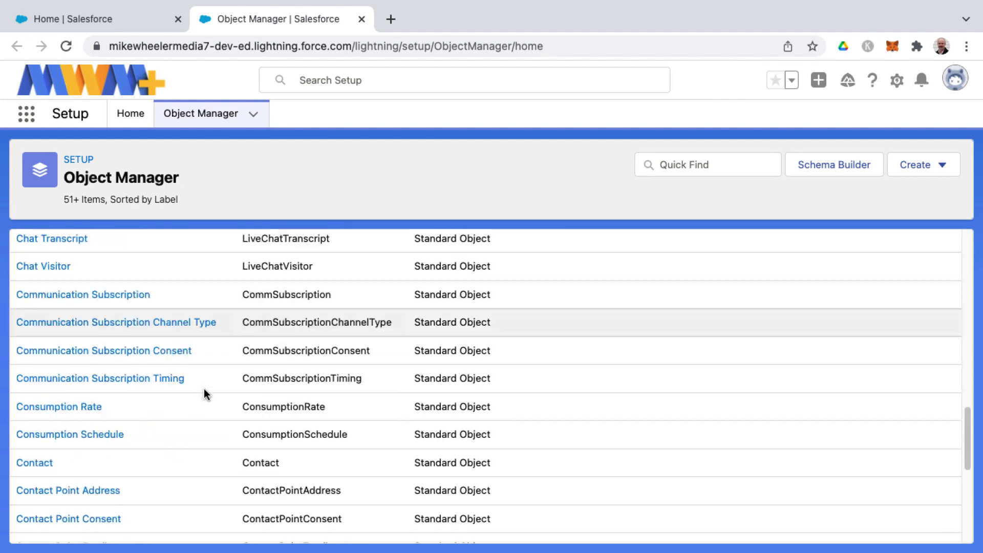
pyautogui.scroll(-5, 204, 388)
pyautogui.scroll(-3, 203, 388)
pyautogui.scroll(-5, 203, 388)
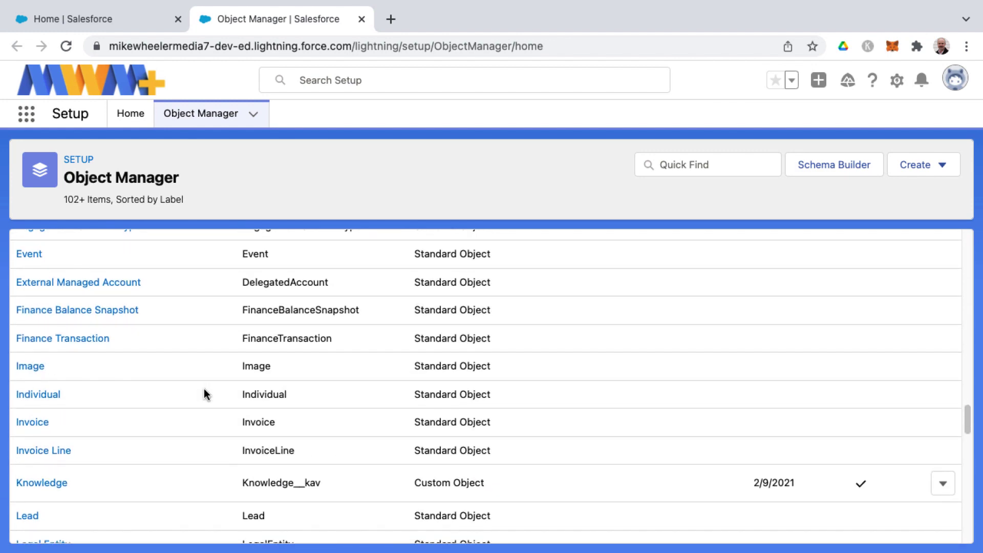
pyautogui.scroll(-3, 204, 395)
pyautogui.scroll(1, 48, 268)
pyautogui.scroll(2, 49, 269)
# Step: Go to Lead's Lead Status field and select the 'Open - Not Contacted' picklist value
pyautogui.click(48, 268)
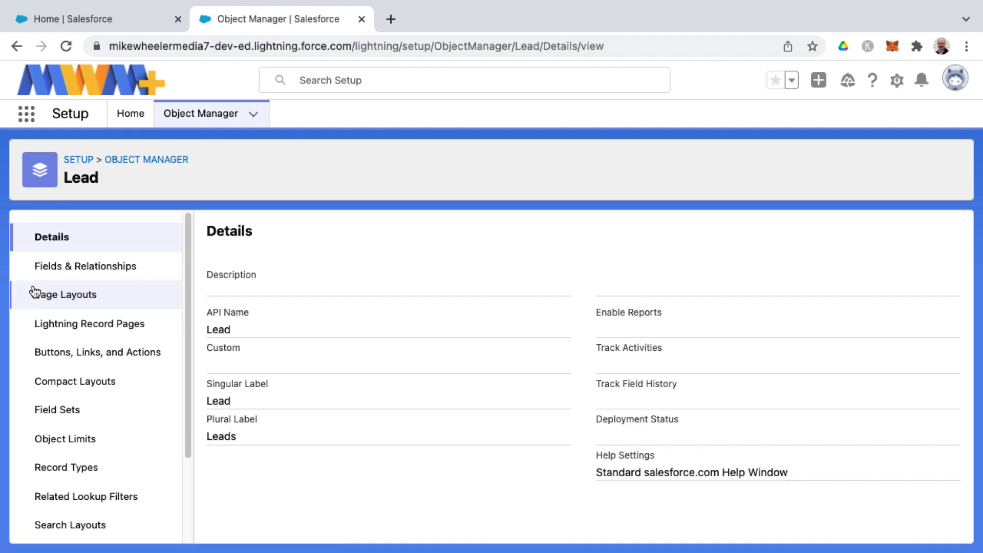
pyautogui.click(51, 266)
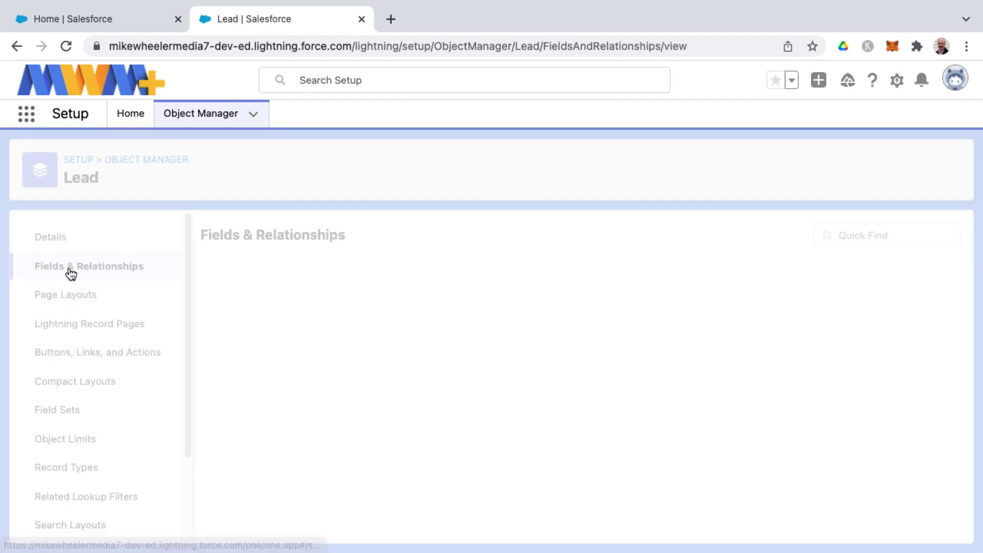
pyautogui.scroll(-5, 248, 433)
pyautogui.scroll(-1, 249, 433)
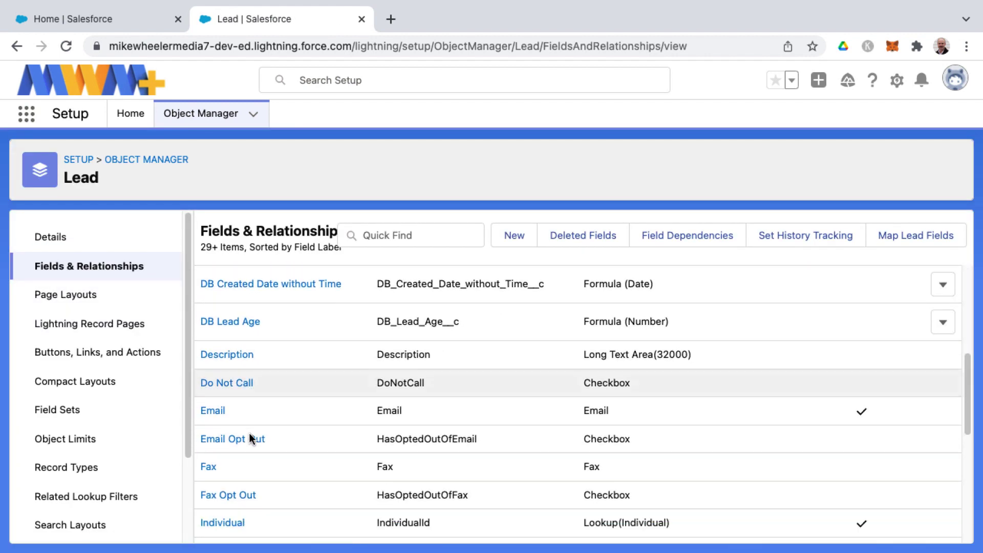
pyautogui.scroll(-4, 249, 432)
pyautogui.scroll(-2, 249, 433)
pyautogui.click(249, 432)
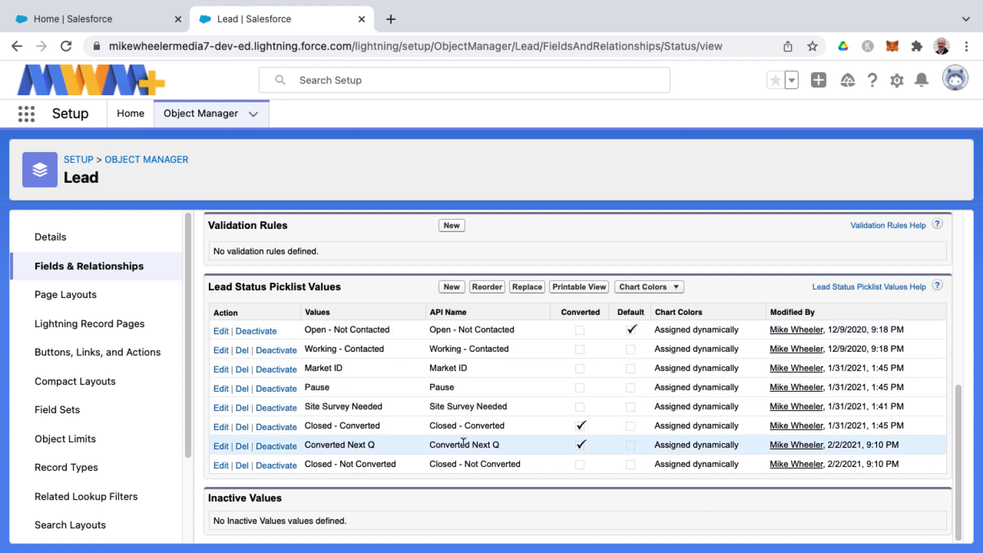
pyautogui.moveTo(392, 328); pyautogui.dragTo(307, 327)
pyautogui.hotkey('ctrl', 'c')
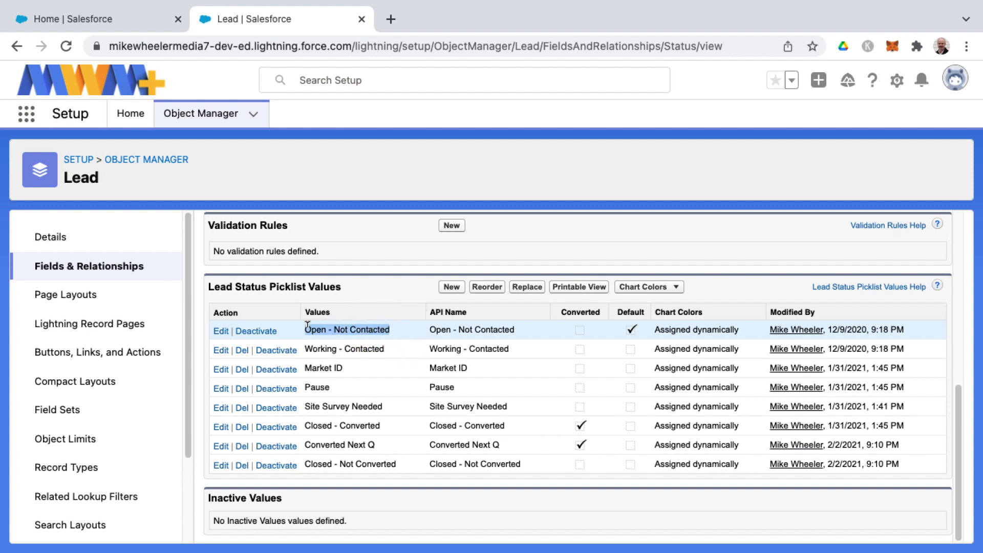
# Step: Paste 'Open - Not Contacted' as the Lead Status value and search for matching leads
pyautogui.click(128, 21)
pyautogui.click(520, 450)
pyautogui.hotkey('ctrl', 'v')
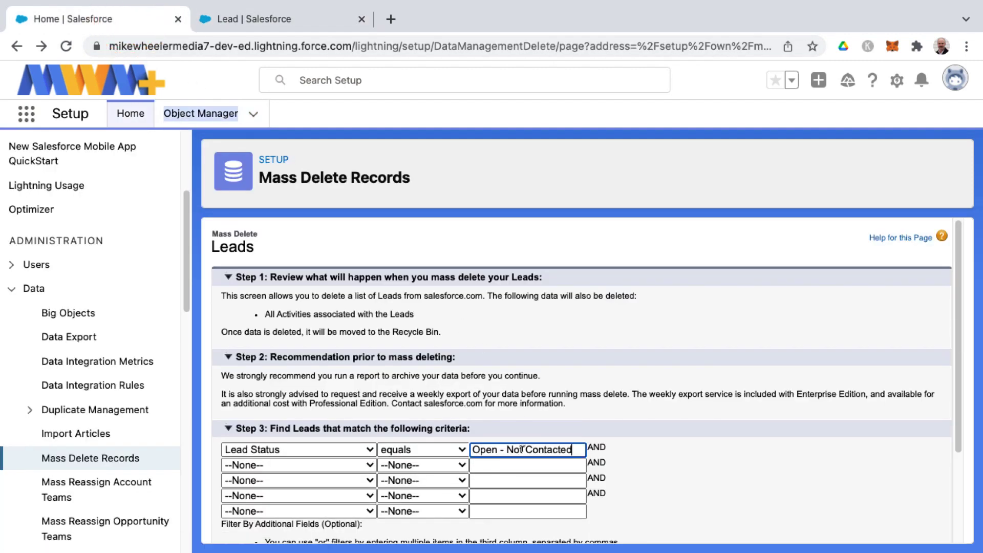
pyautogui.click(672, 461)
pyautogui.scroll(-3, 672, 461)
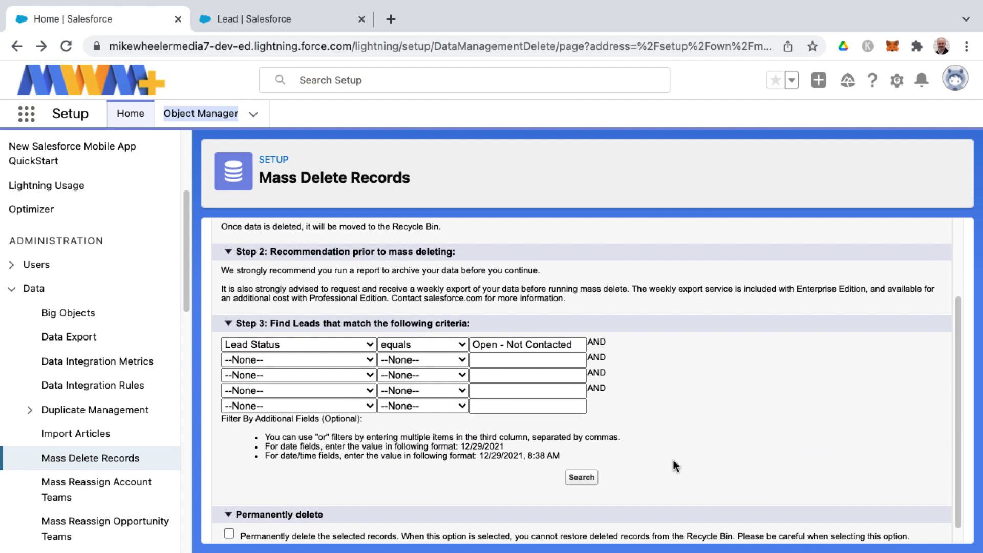
pyautogui.click(587, 479)
pyautogui.scroll(-4, 606, 465)
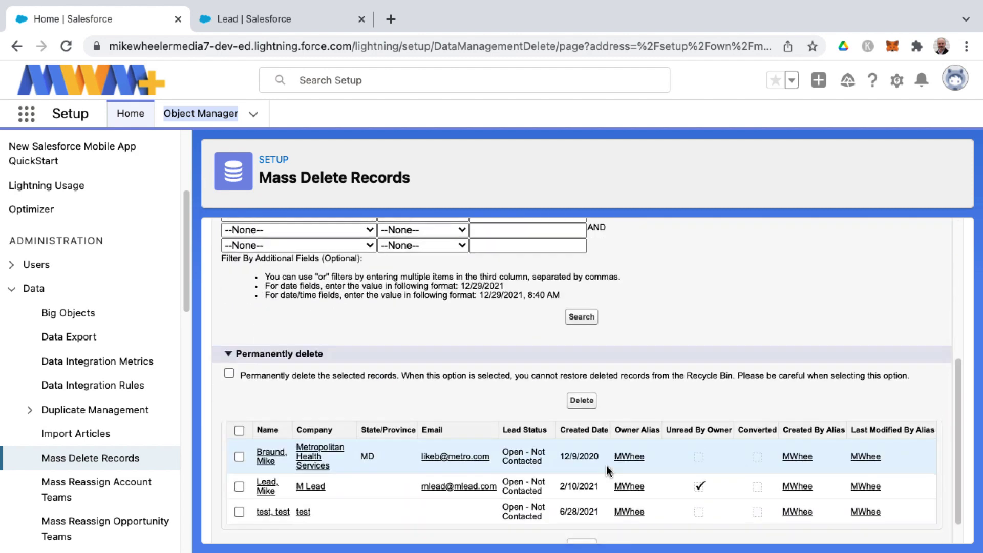
pyautogui.scroll(-1, 592, 461)
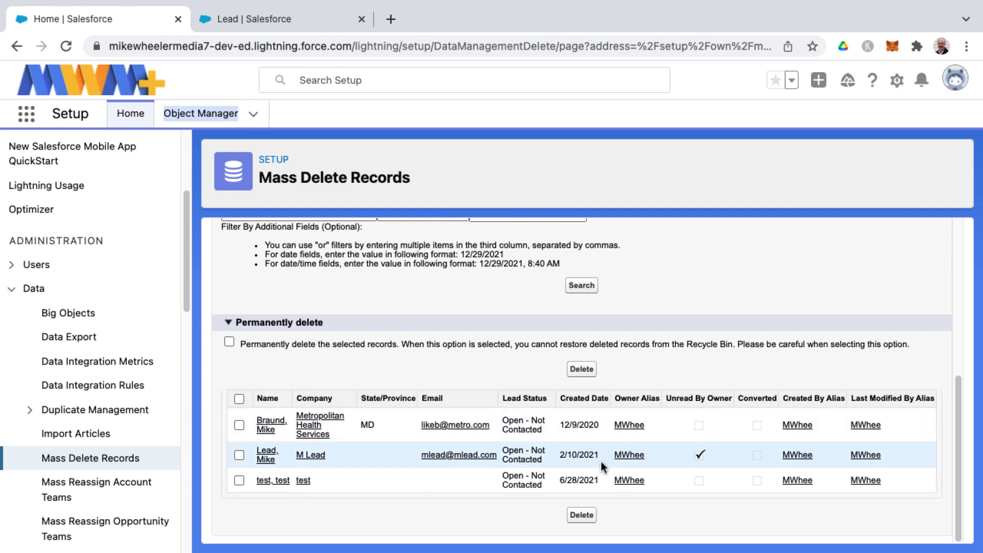
pyautogui.scroll(4, 569, 383)
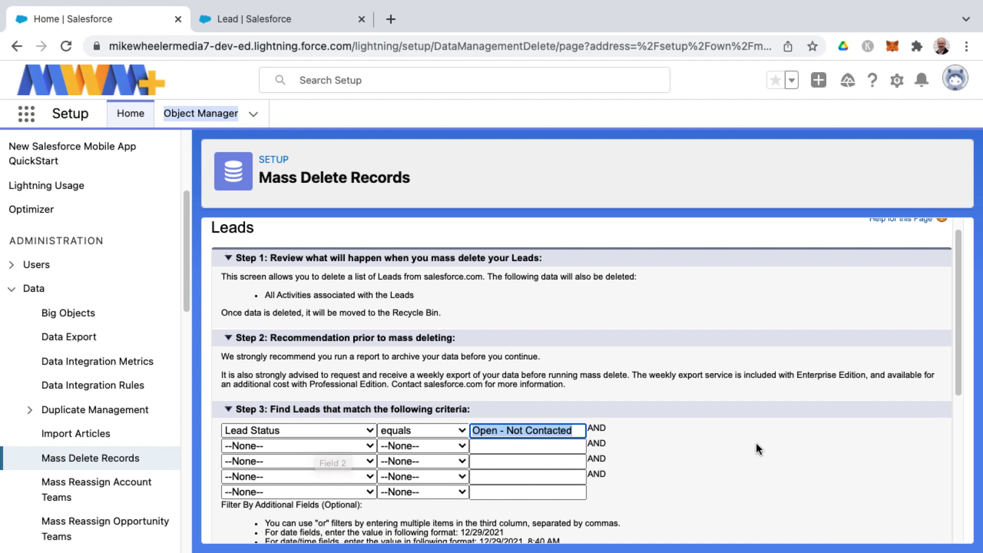
pyautogui.scroll(-4, 756, 445)
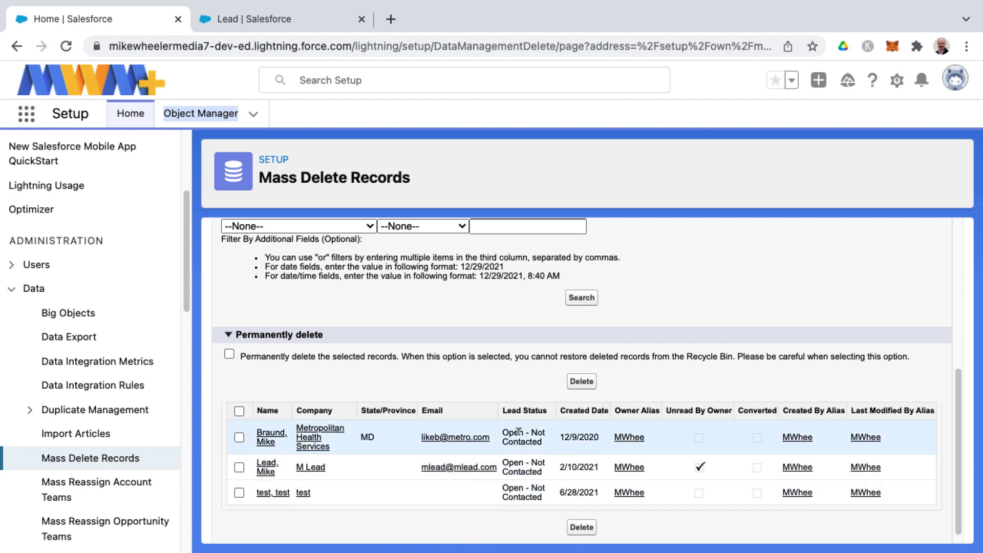
# Step: Mark the 'test, test' lead among the three matches and delete it
pyautogui.click(239, 492)
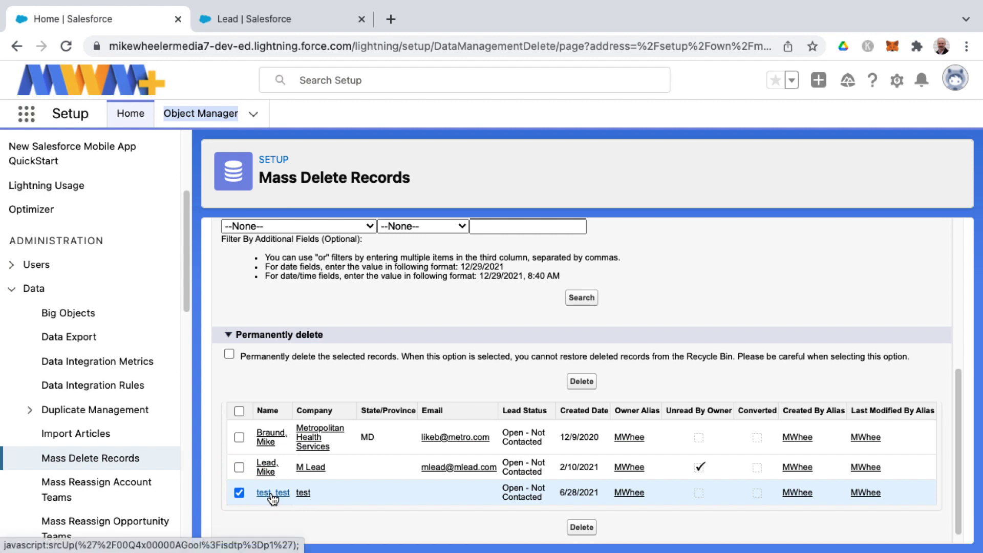
pyautogui.click(366, 521)
pyautogui.scroll(-1, 370, 522)
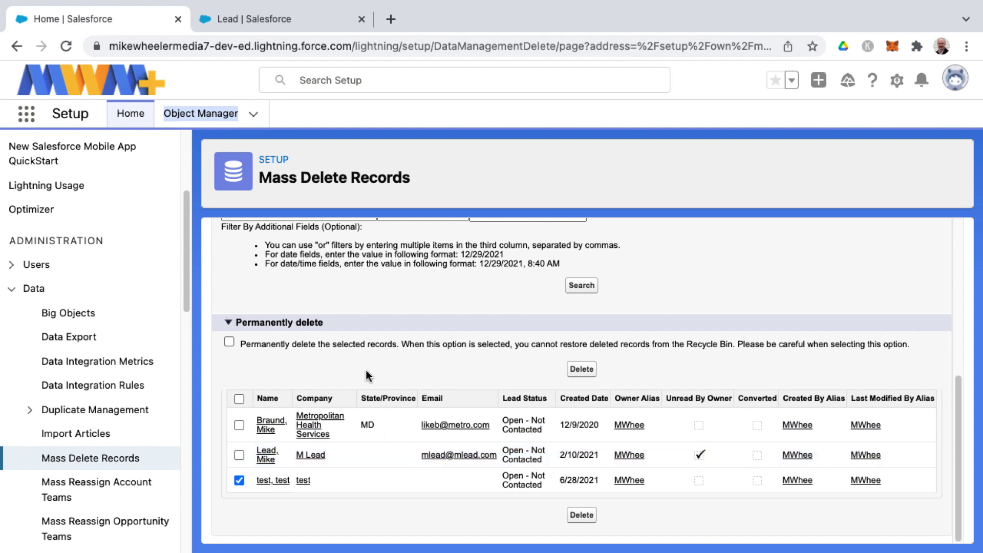
pyautogui.click(513, 517)
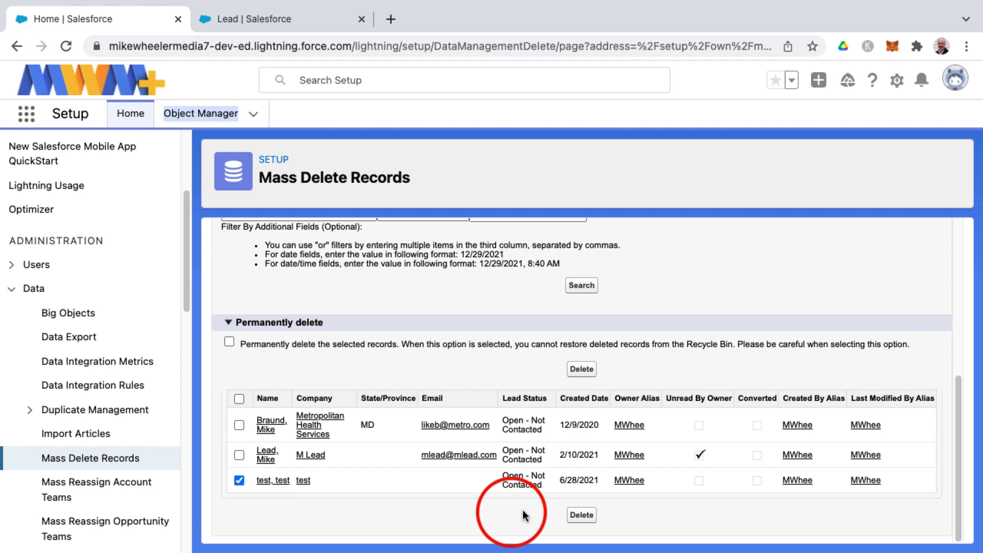
pyautogui.click(579, 515)
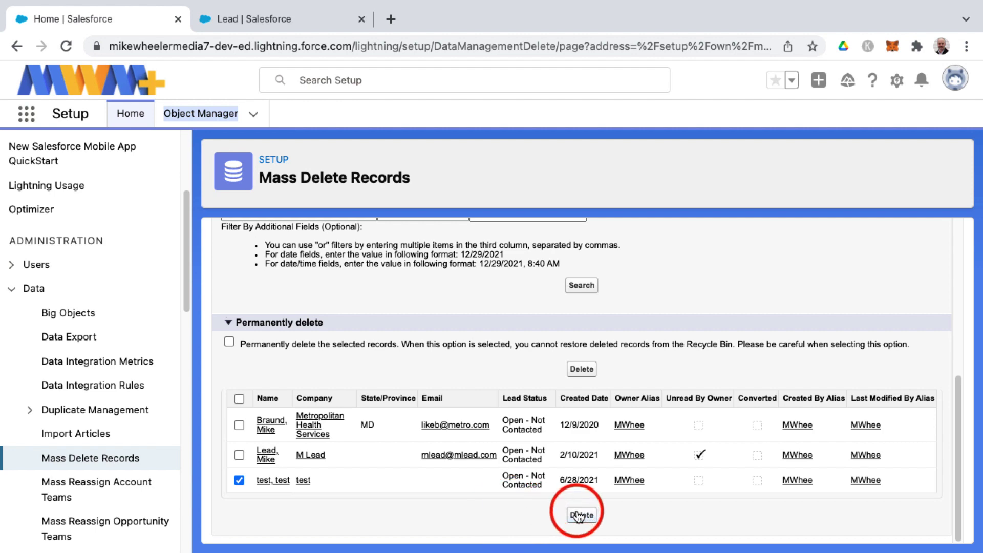
pyautogui.scroll(-1, 686, 477)
pyautogui.scroll(-3, 683, 481)
# Step: Search all leads with the operator cleared to --None--, then return to Mass Delete Records
pyautogui.click(430, 318)
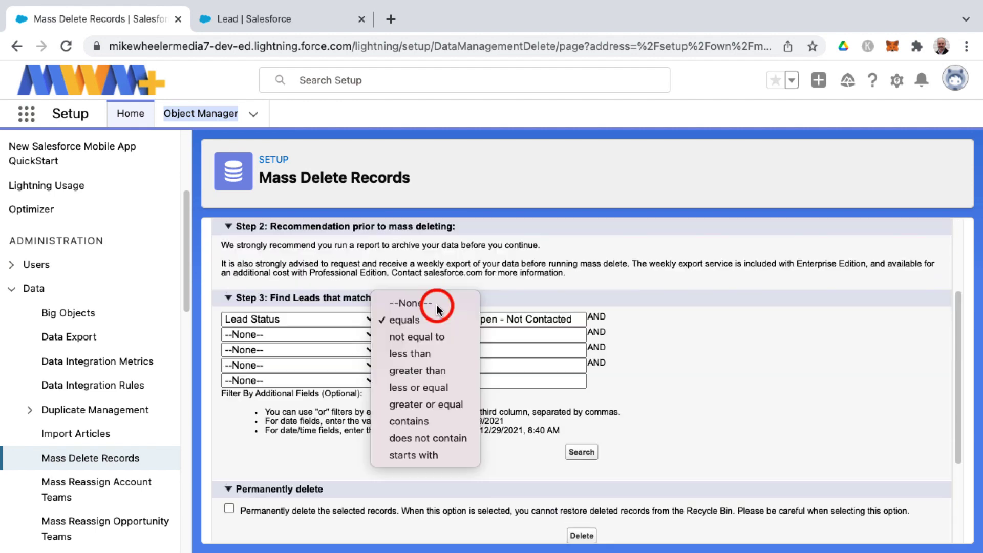
pyautogui.click(582, 452)
pyautogui.scroll(-5, 655, 459)
pyautogui.scroll(-5, 654, 459)
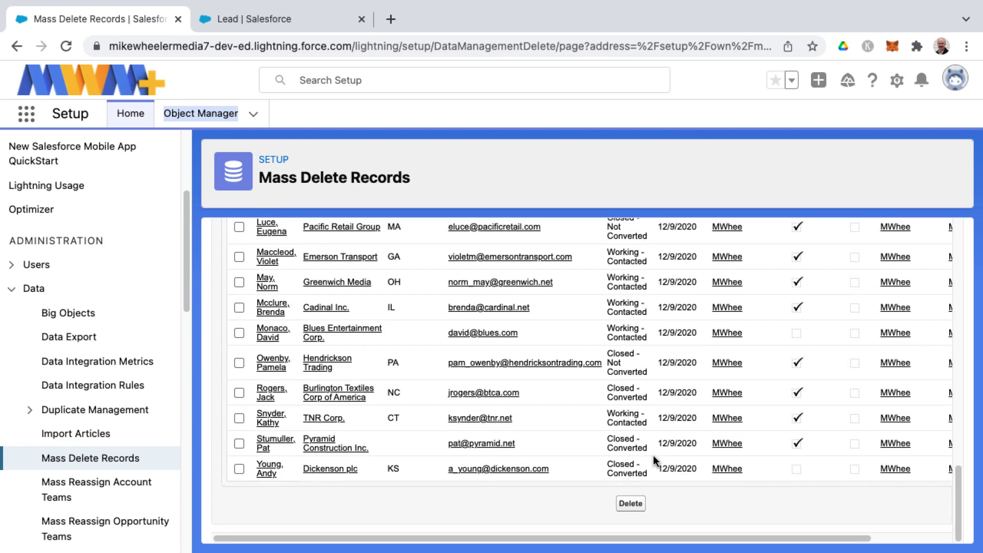
pyautogui.scroll(3, 652, 456)
pyautogui.scroll(-3, 639, 407)
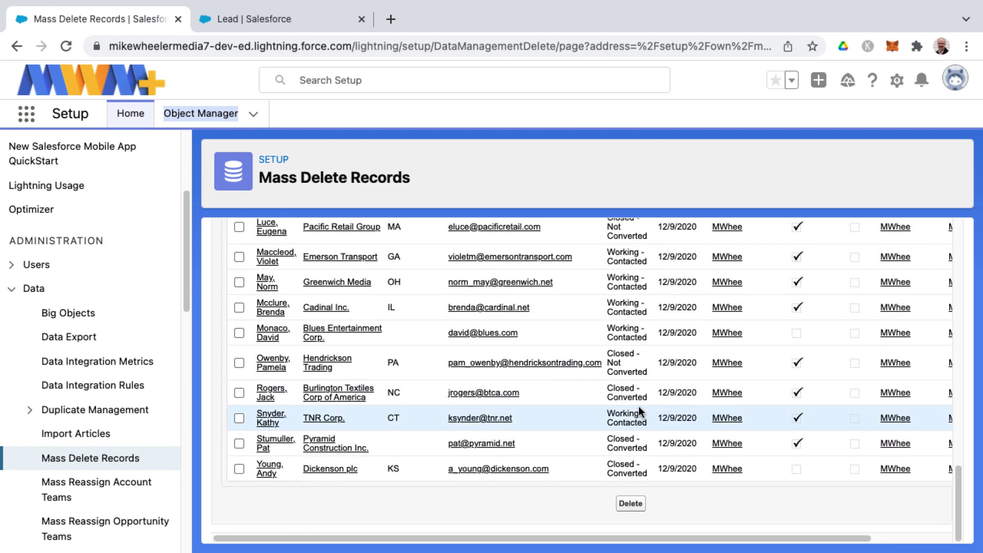
pyautogui.scroll(4, 638, 406)
pyautogui.scroll(5, 639, 406)
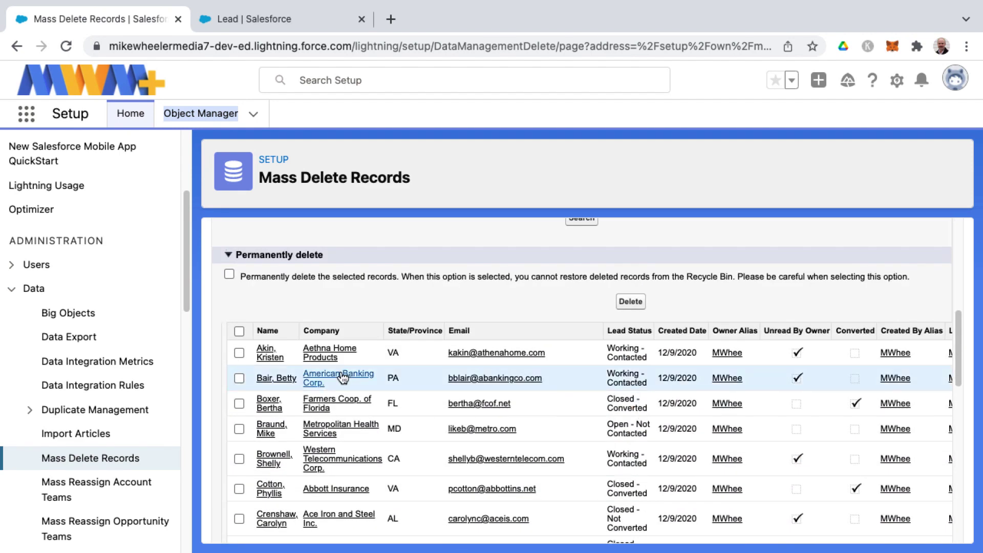
pyautogui.click(239, 332)
pyautogui.click(238, 332)
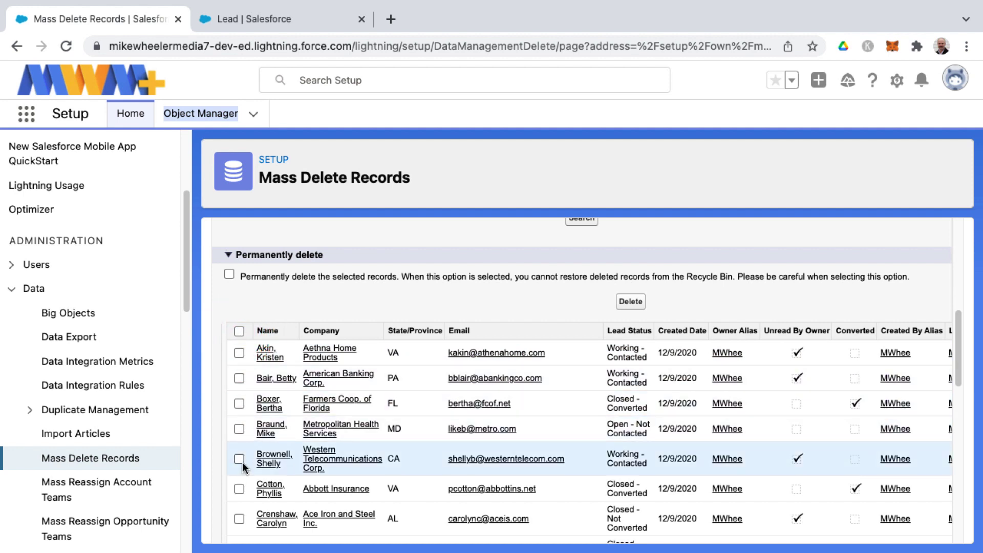
pyautogui.click(123, 458)
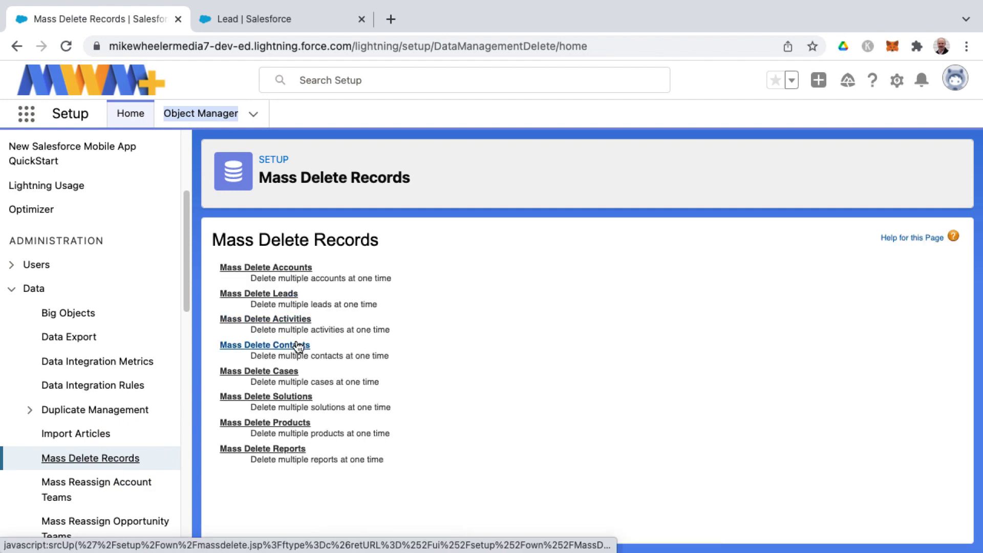
pyautogui.click(298, 347)
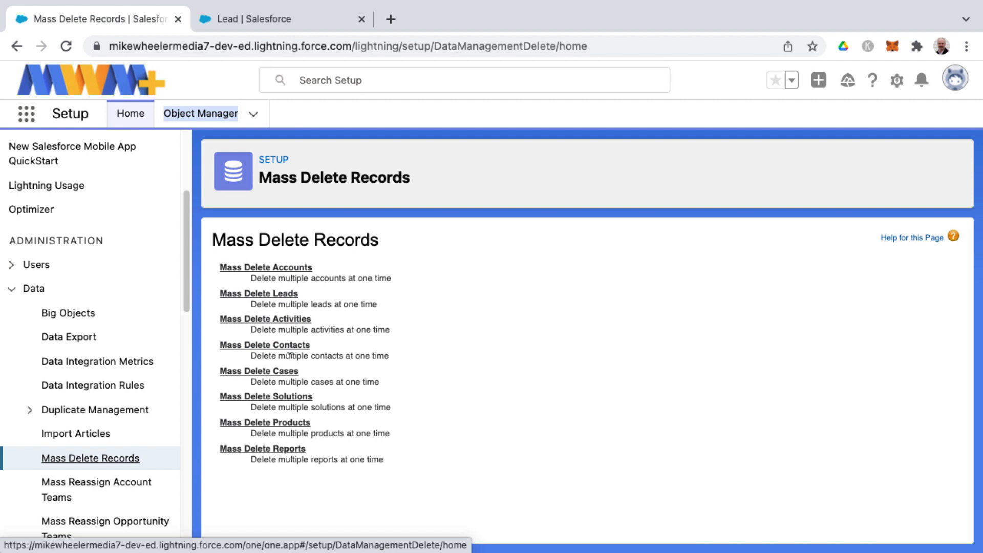